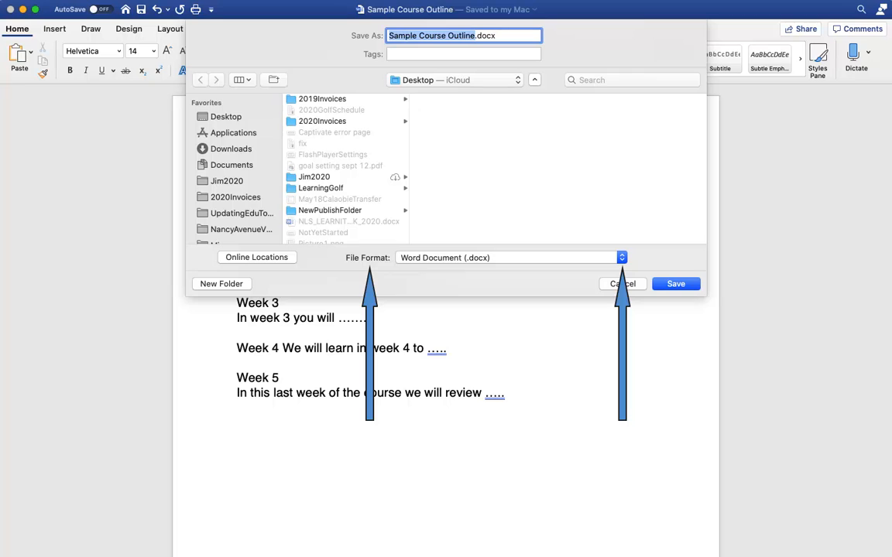
Export 'Sample Course Outline' from Word as a PDF with Best for printing
{"action": "left_click", "coordinate": [622, 258]}
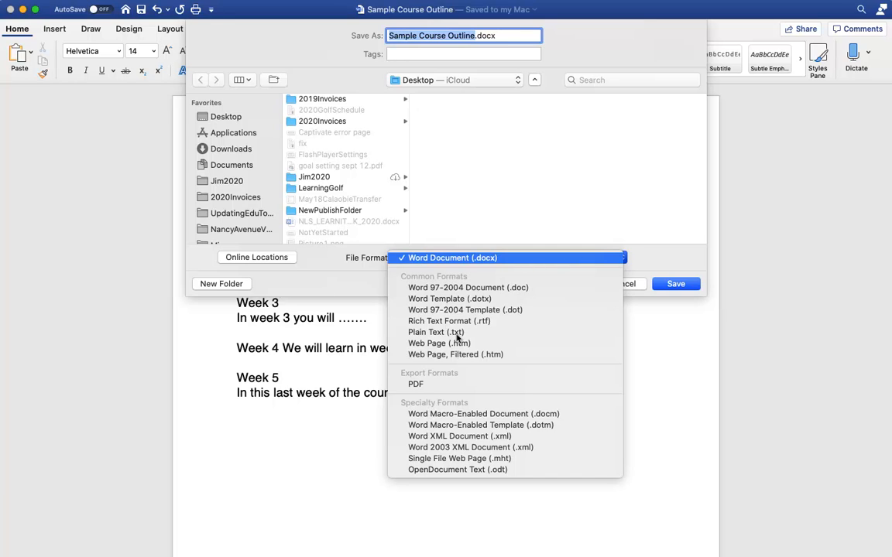
{"action": "left_click", "coordinate": [433, 384]}
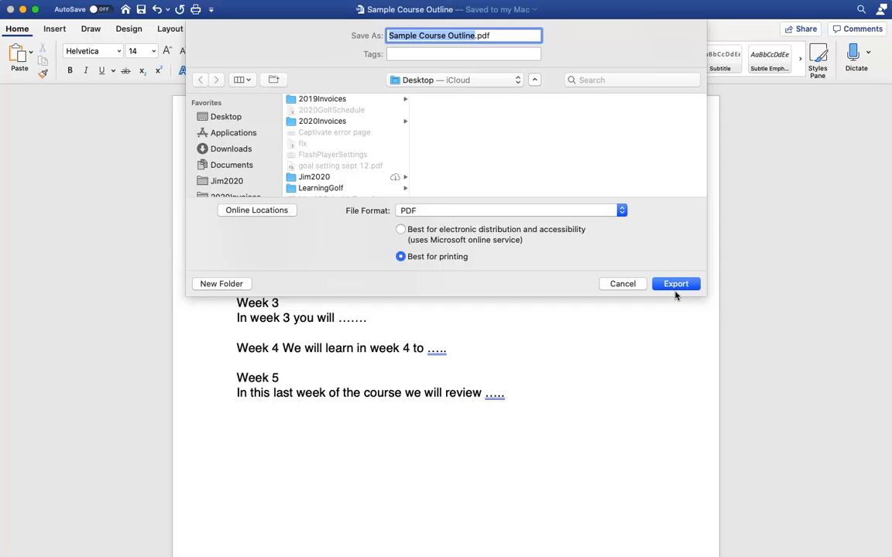
{"action": "left_click", "coordinate": [675, 284]}
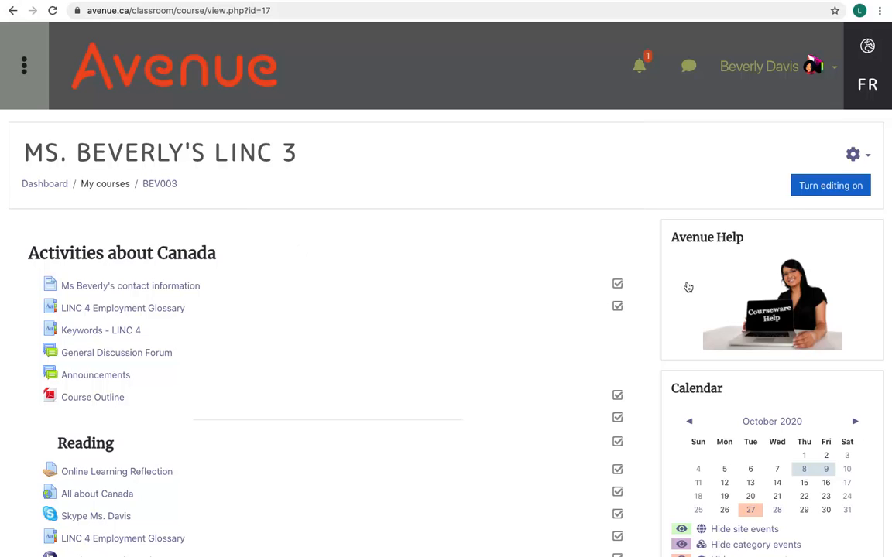
Turn course editing on and start adding an activity or resource
{"action": "left_click", "coordinate": [829, 185]}
{"action": "scroll", "coordinate": [739, 360], "scroll_direction": "down", "scroll_amount": 5}
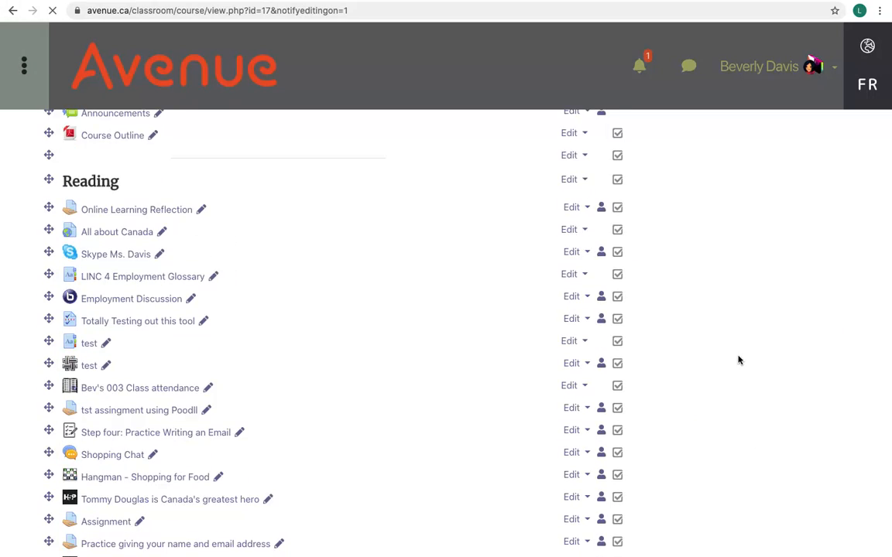
{"action": "scroll", "coordinate": [738, 359], "scroll_direction": "down", "scroll_amount": 5}
{"action": "scroll", "coordinate": [740, 358], "scroll_direction": "down", "scroll_amount": 2}
{"action": "scroll", "coordinate": [741, 356], "scroll_direction": "down", "scroll_amount": 3}
{"action": "scroll", "coordinate": [741, 356], "scroll_direction": "down", "scroll_amount": 4}
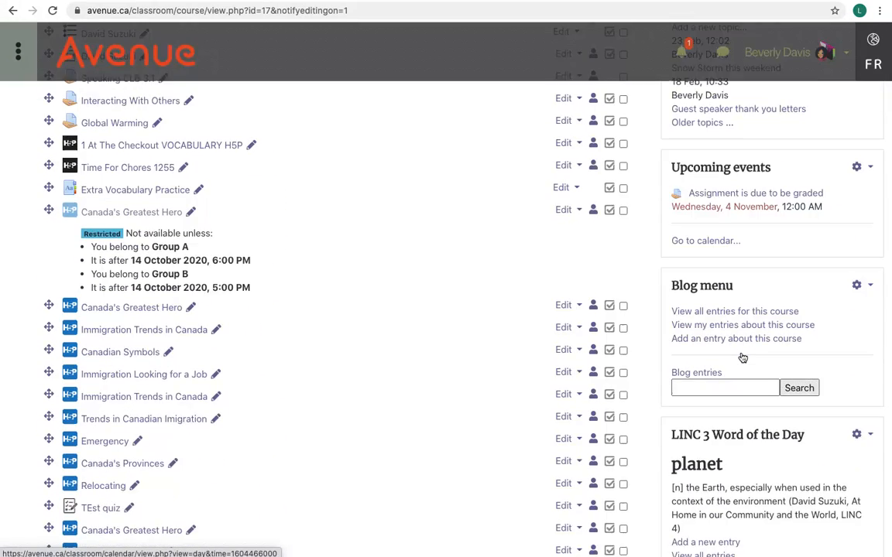
{"action": "scroll", "coordinate": [738, 360], "scroll_direction": "down", "scroll_amount": 3}
{"action": "scroll", "coordinate": [735, 360], "scroll_direction": "down", "scroll_amount": 1}
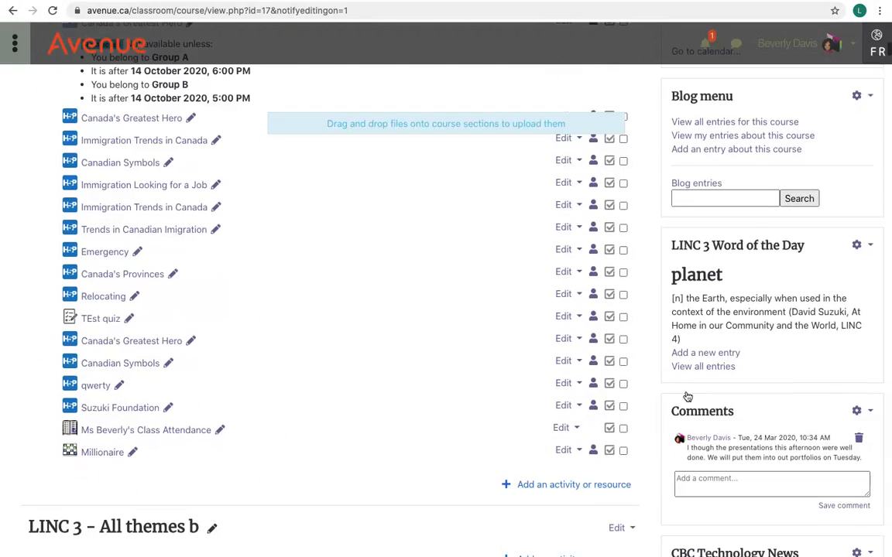
{"action": "left_click", "coordinate": [584, 487]}
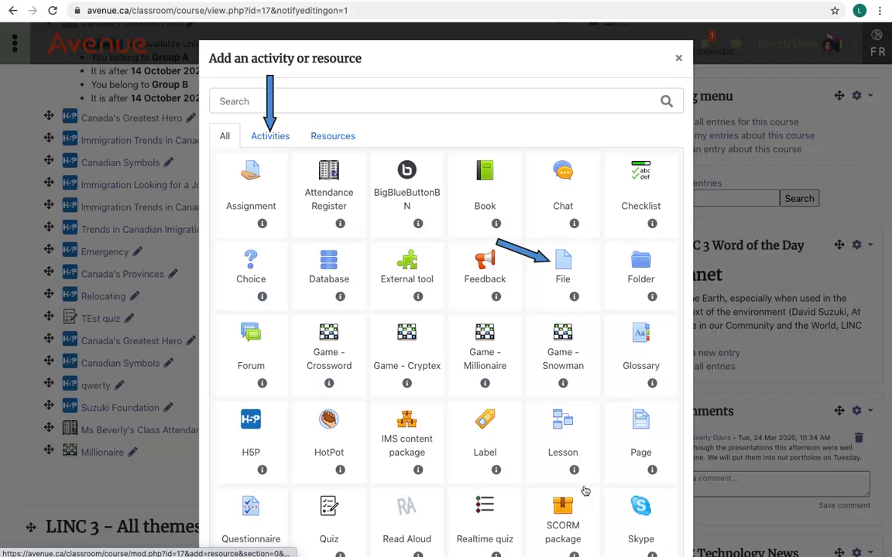
Add a File named 'Course Outline', described 'Course Outline LINC 3', with Sample Course Outline.pdf uploaded
{"action": "left_click", "coordinate": [562, 263]}
{"action": "type", "text": "Cour"}
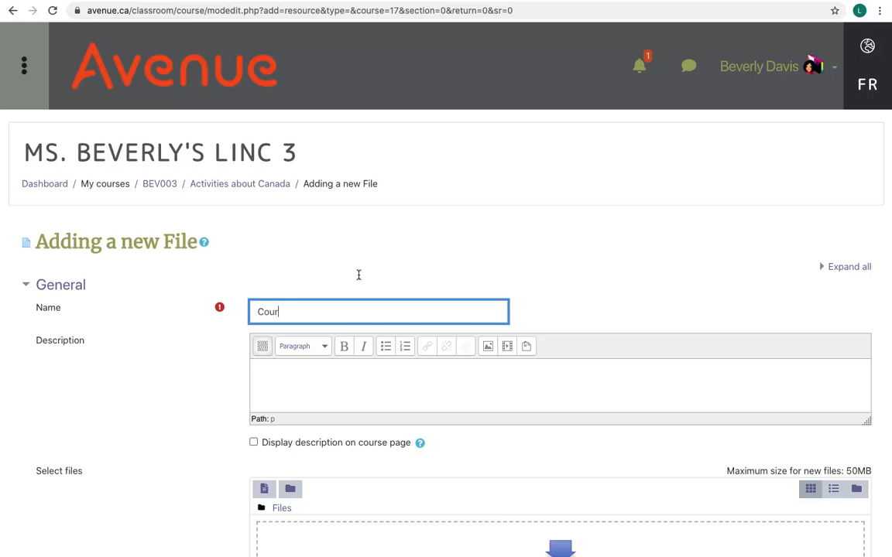
{"action": "type", "text": "se Outline"}
{"action": "left_click", "coordinate": [278, 378]}
{"action": "type", "text": "Course Outlin"}
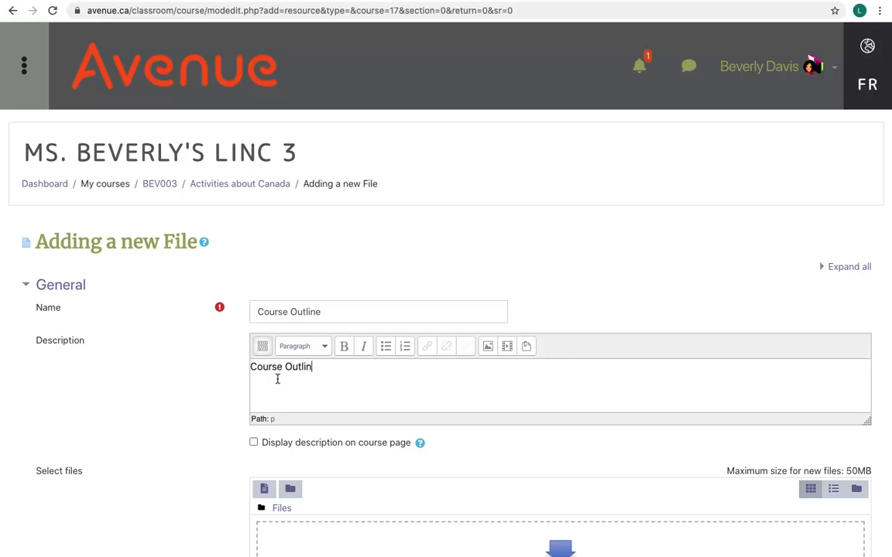
{"action": "type", "text": "e LINC 3"}
{"action": "scroll", "coordinate": [276, 377], "scroll_direction": "down", "scroll_amount": 3}
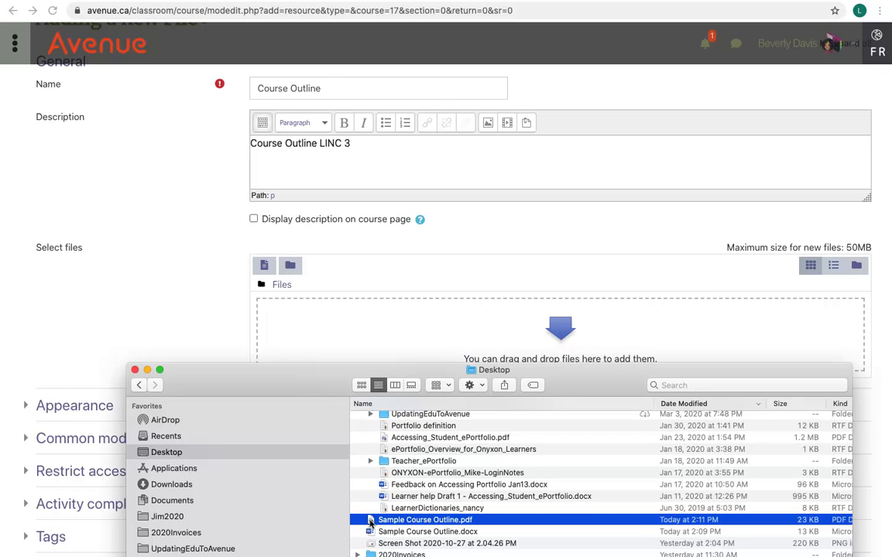
{"action": "left_click_drag", "start_coordinate": [374, 499], "coordinate": [353, 334]}
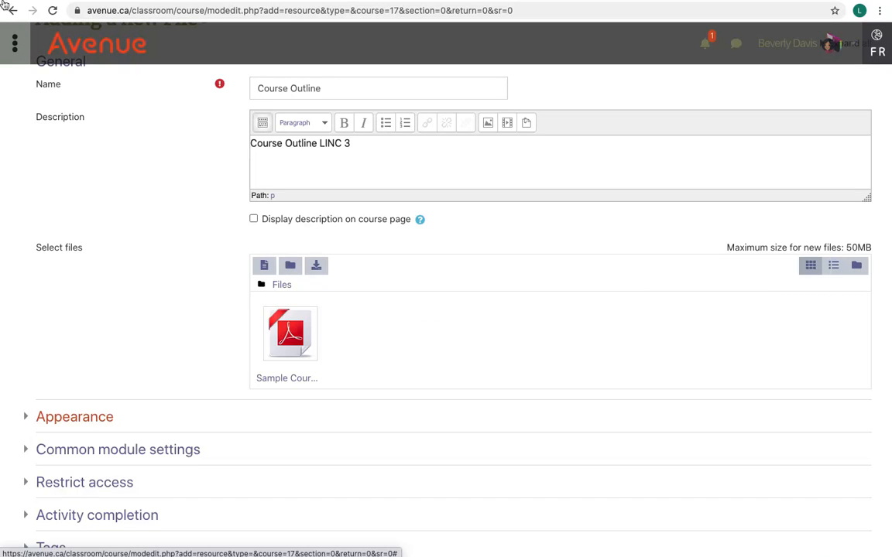
Set Display to In pop-up under Appearance and save, returning to the course
{"action": "left_click", "coordinate": [68, 421]}
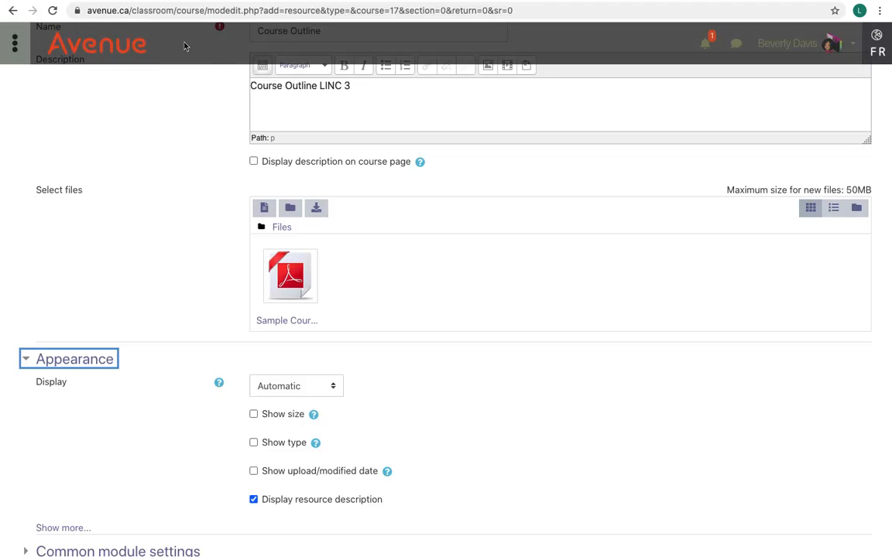
{"action": "left_click", "coordinate": [334, 388]}
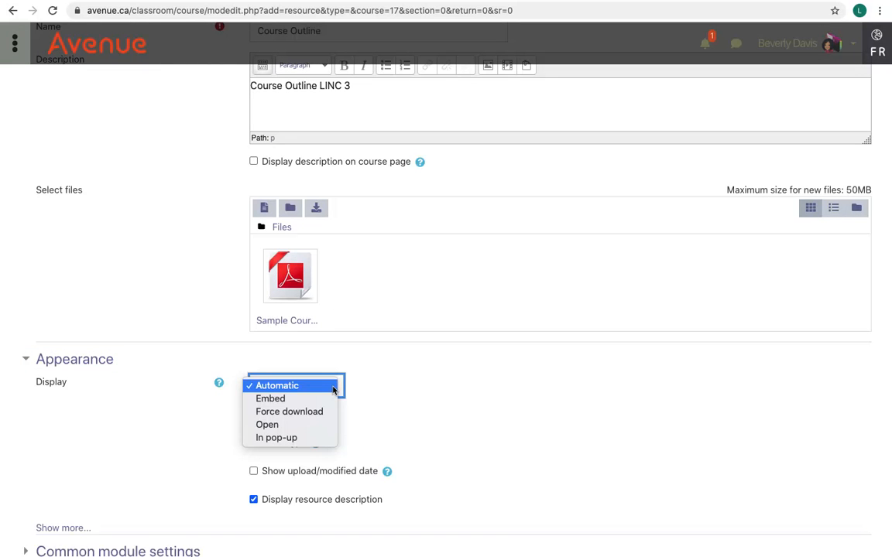
{"action": "left_click", "coordinate": [291, 438]}
{"action": "scroll", "coordinate": [442, 474], "scroll_direction": "down", "scroll_amount": 2}
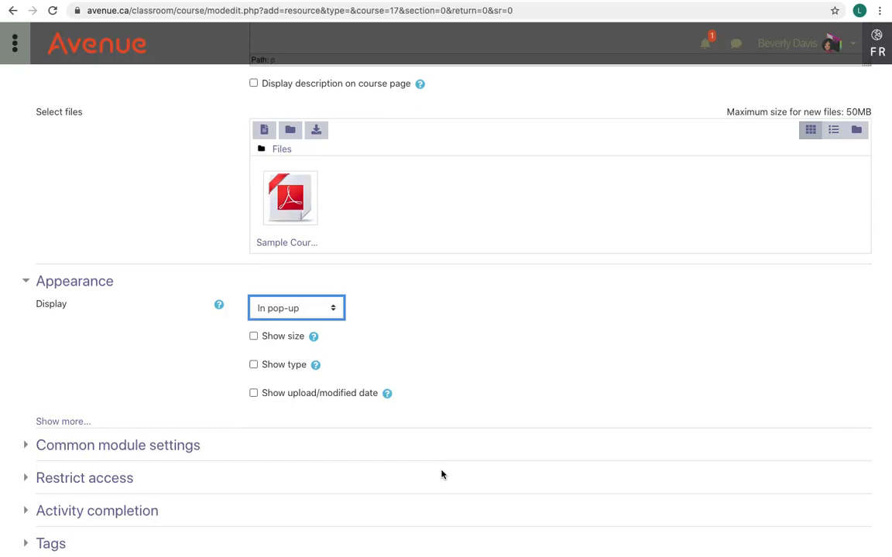
{"action": "scroll", "coordinate": [442, 474], "scroll_direction": "down", "scroll_amount": 3}
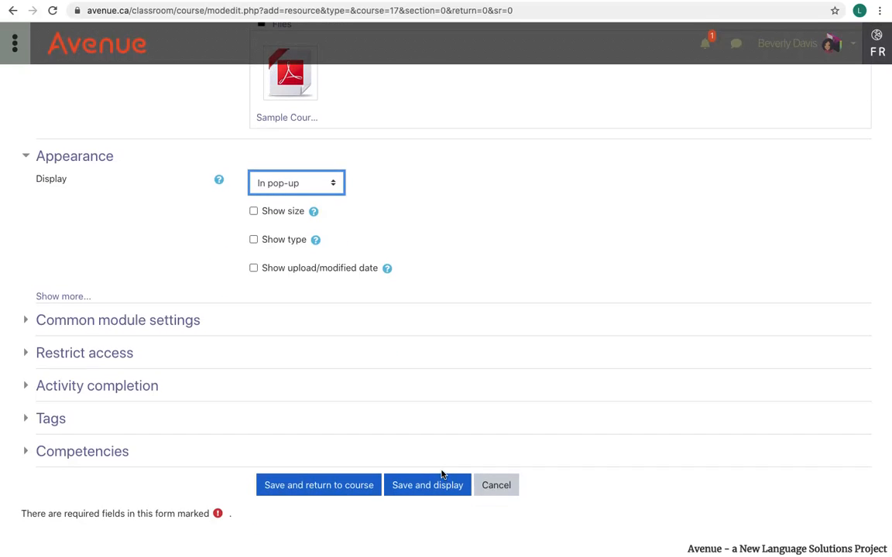
{"action": "left_click", "coordinate": [341, 486]}
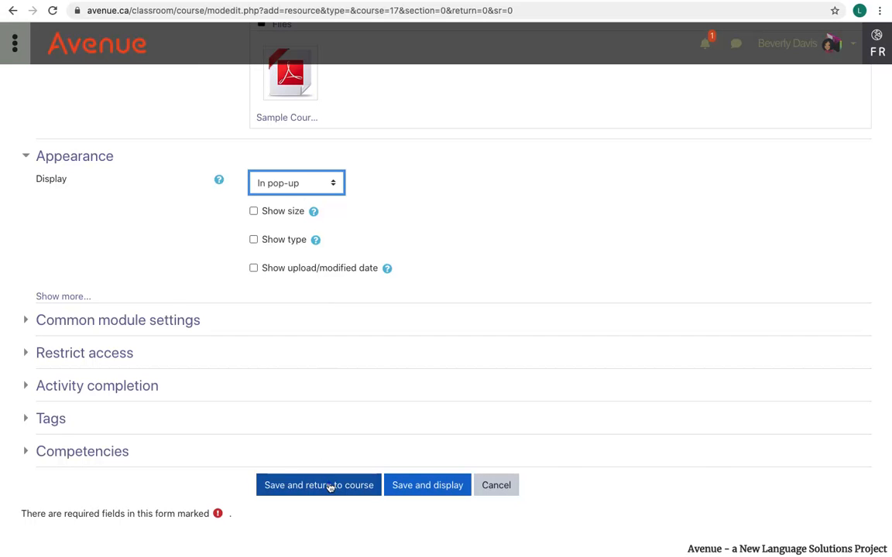
{"action": "left_click", "coordinate": [328, 485]}
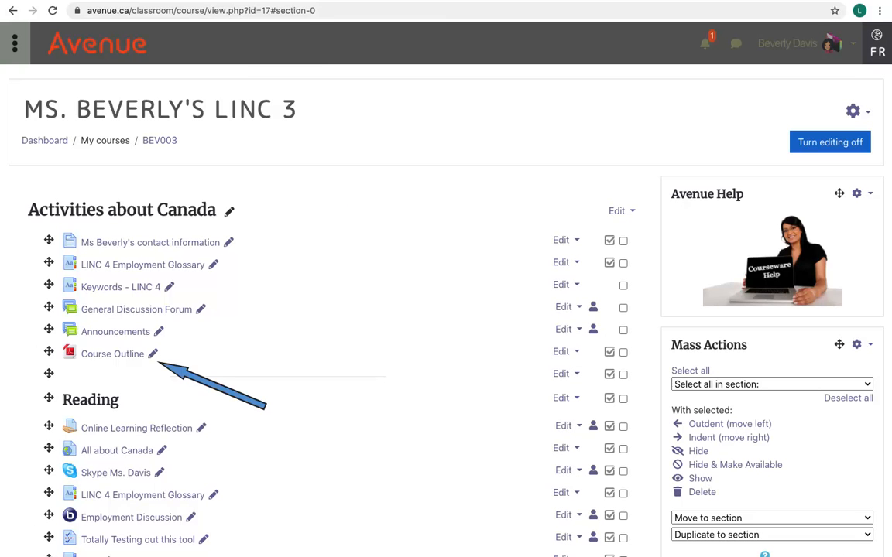